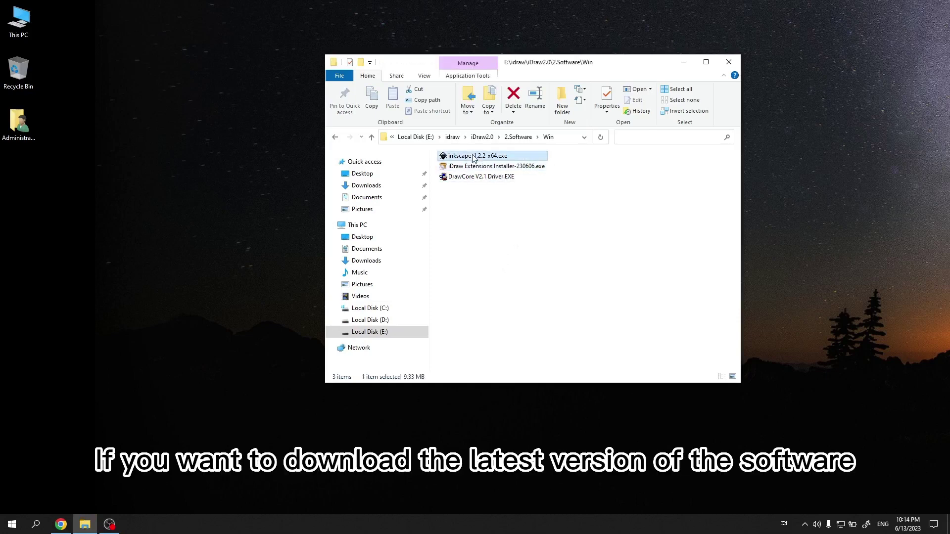
- Bring the inkscape.org Inkscape 1.2.2 page to the front and show its web address
left_click(62, 525)
left_click(139, 26)
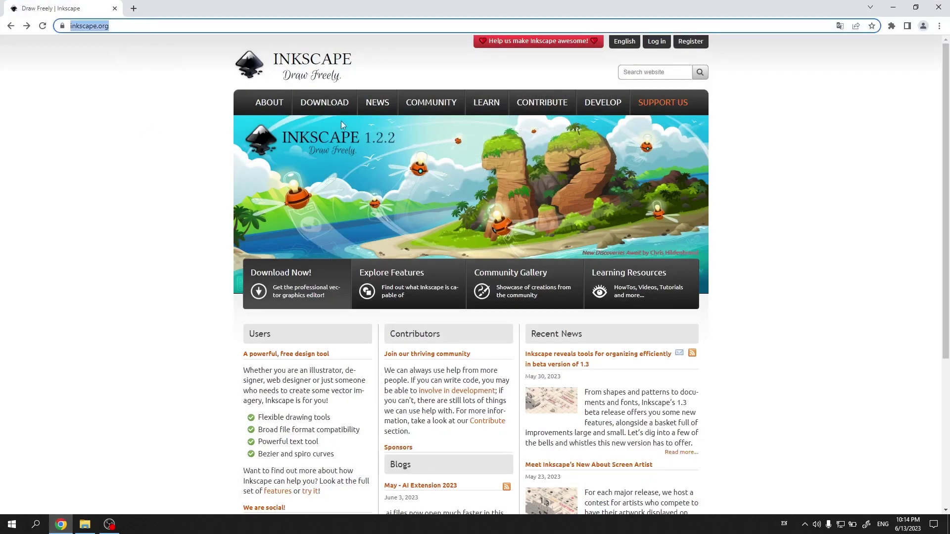
- Install Inkscape 1.2.2 with a desktop icon, leaving 'Run Inkscape' unticked
left_click(894, 11)
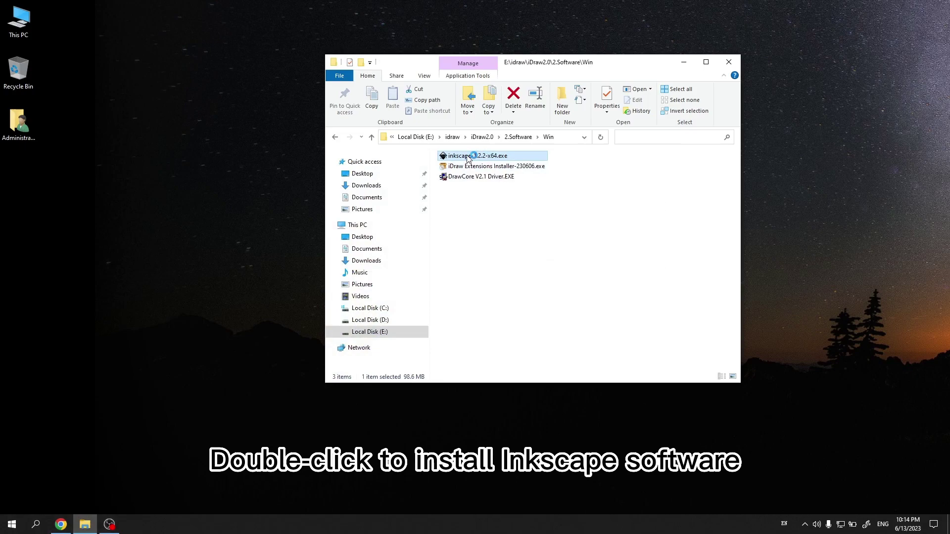
double_click(469, 157)
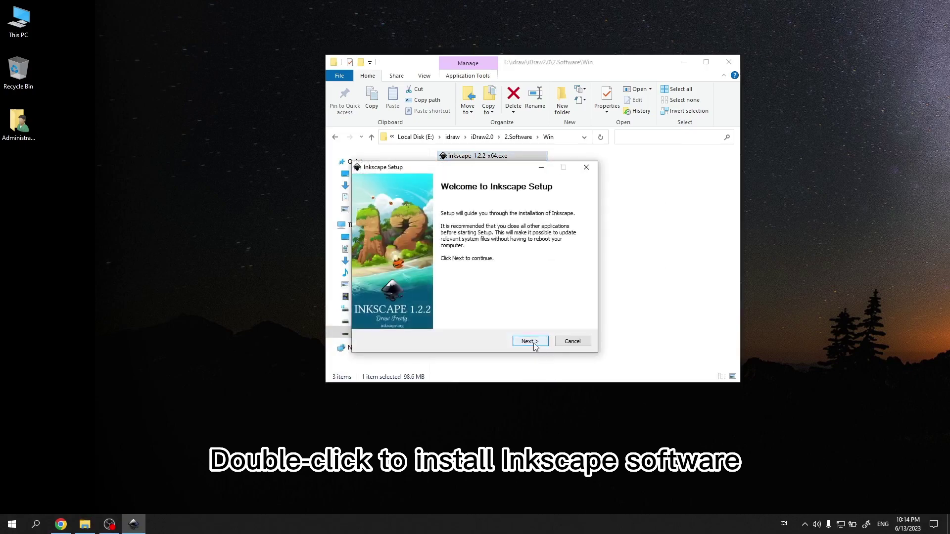
left_click(529, 341)
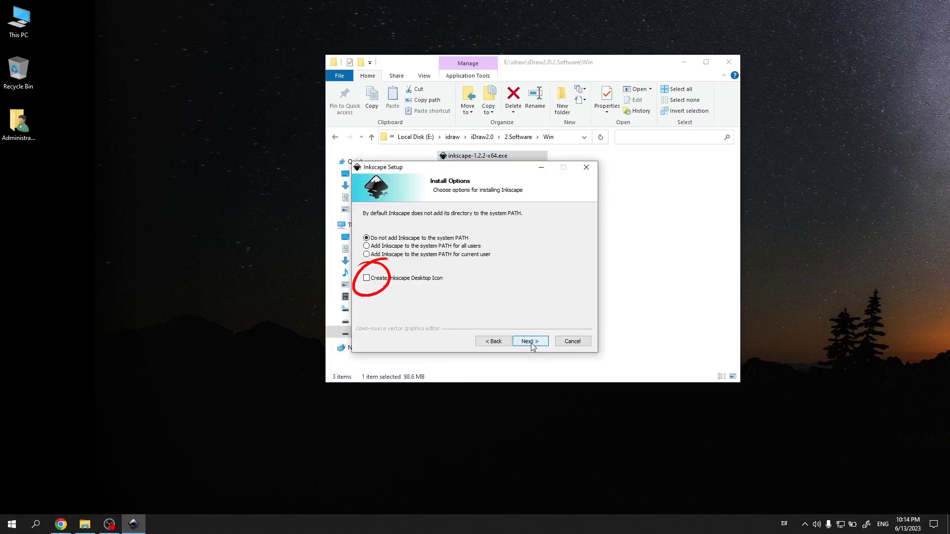
left_click(366, 278)
left_click(529, 342)
left_click(530, 343)
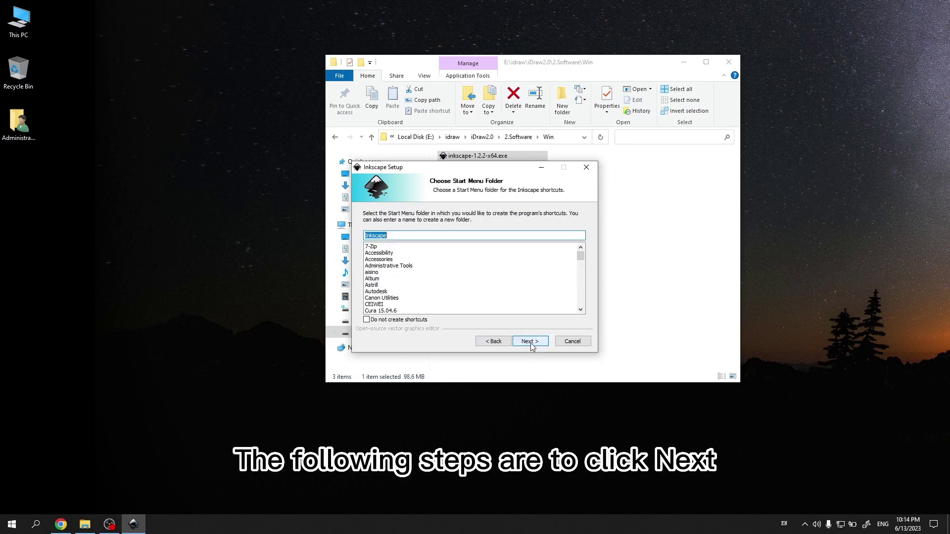
left_click(531, 343)
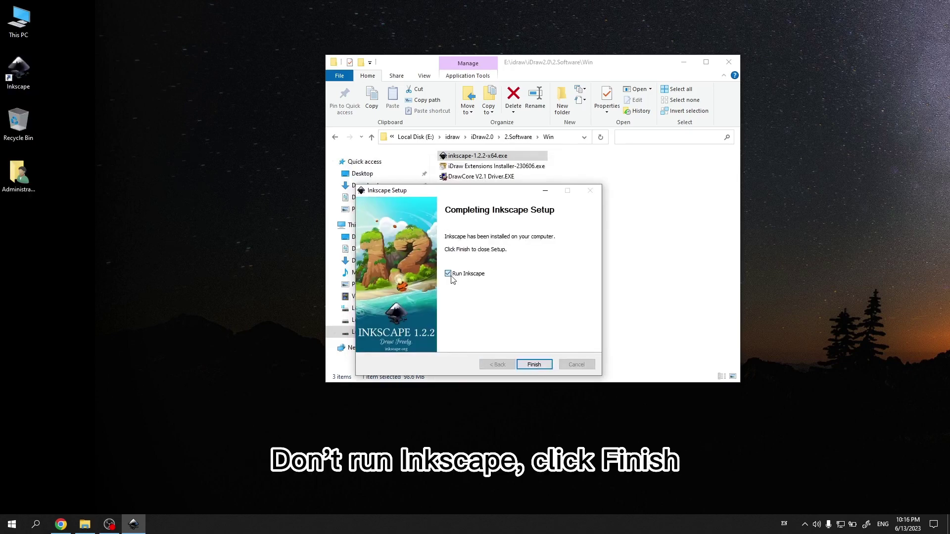
left_click(448, 273)
- Finish Inkscape setup, then run 'iDraw Extensions Installer-230606.exe' and confirm starting installation
left_click(534, 365)
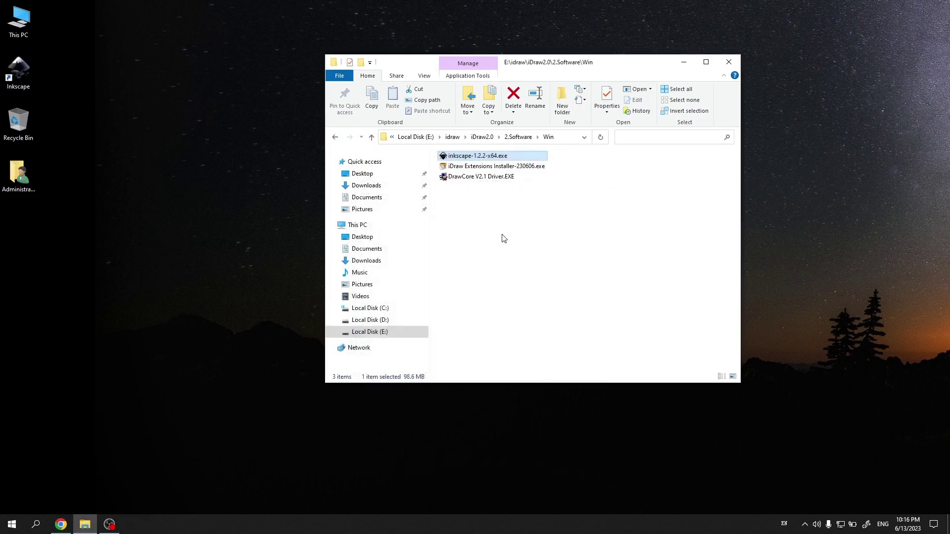
left_click(552, 249)
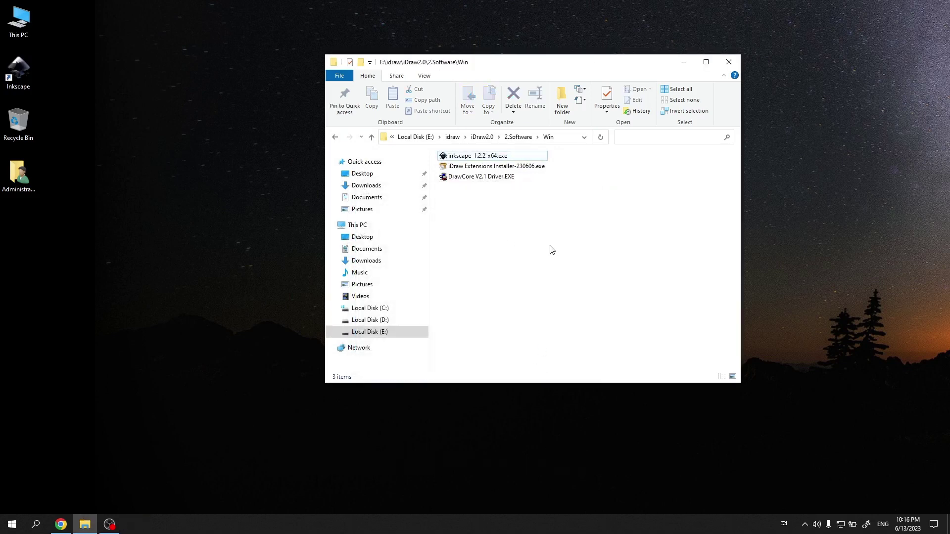
left_click(475, 167)
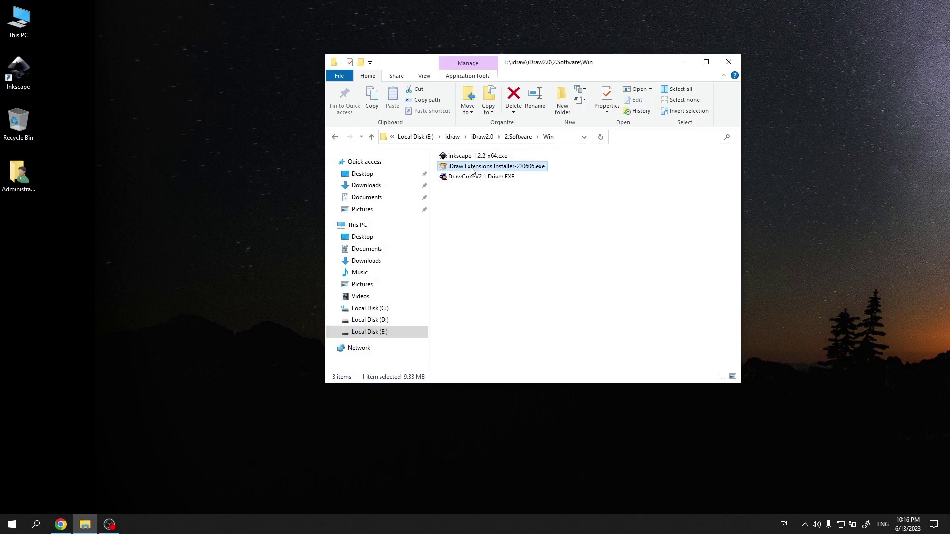
double_click(471, 169)
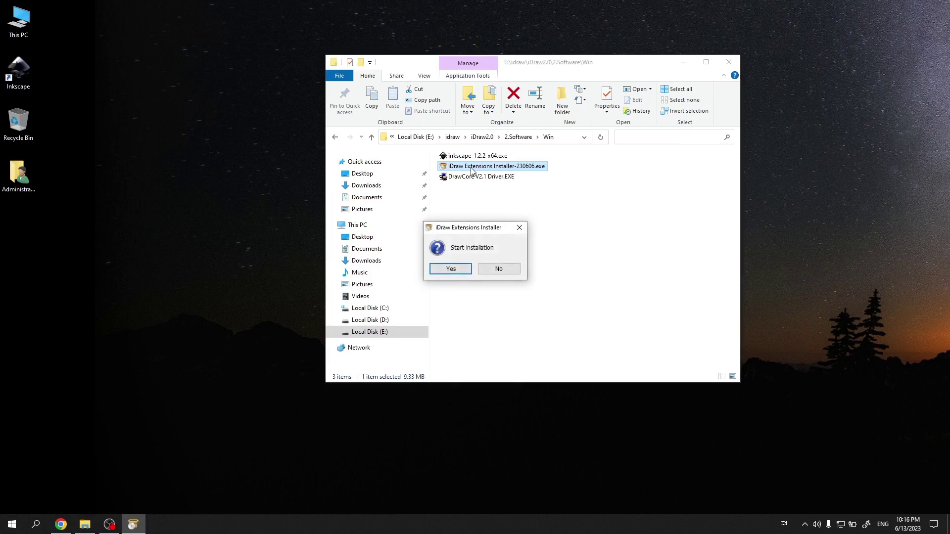
left_click(449, 270)
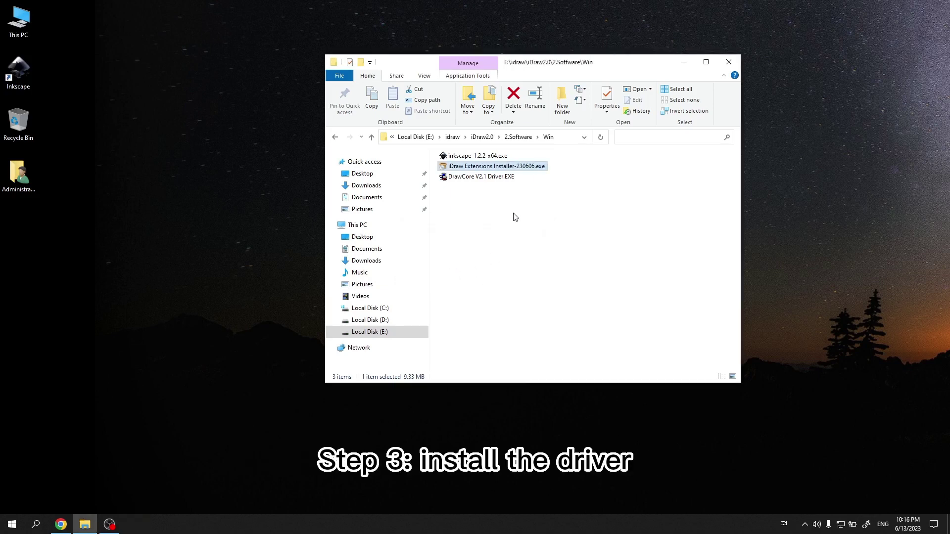
- Install the DrawCore V2.1 USB-serial driver, acknowledge the success message, and close DriverSetup
left_click(515, 220)
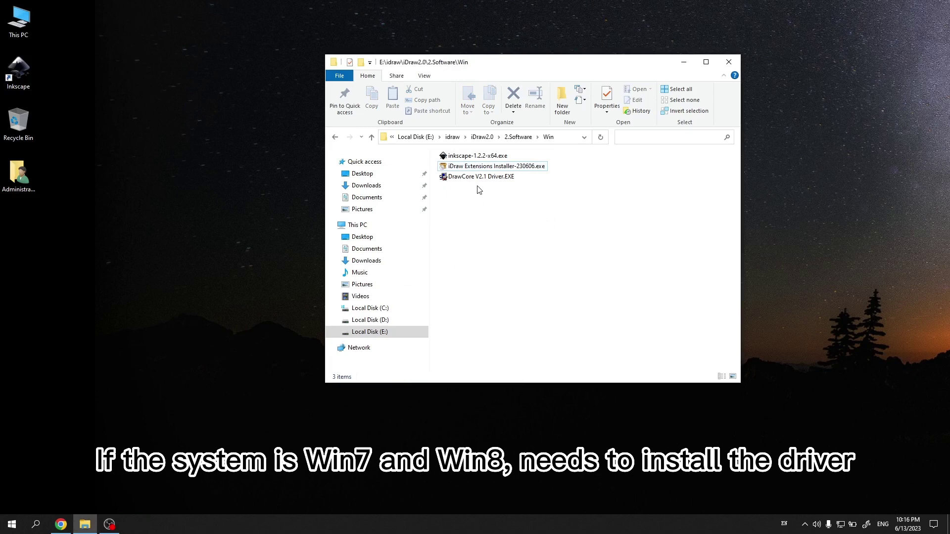
left_click(477, 177)
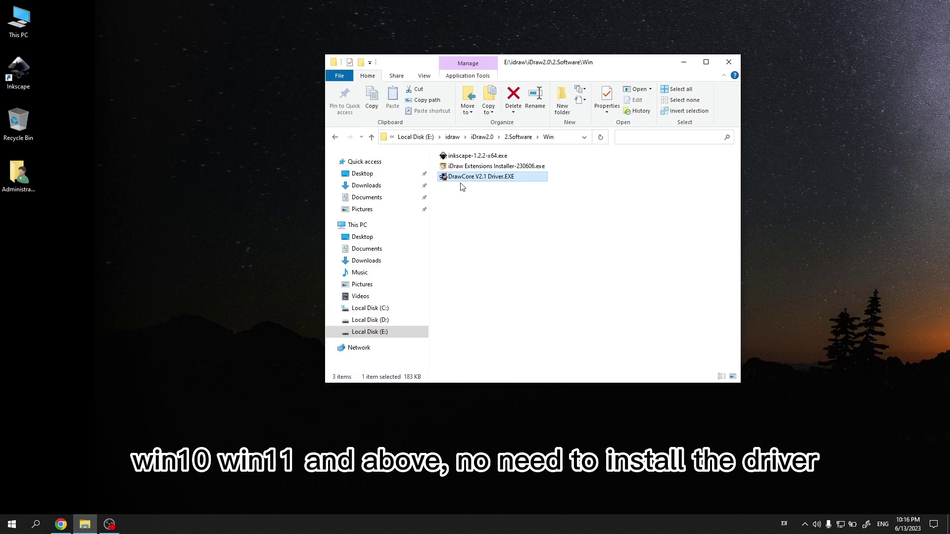
left_click(464, 193)
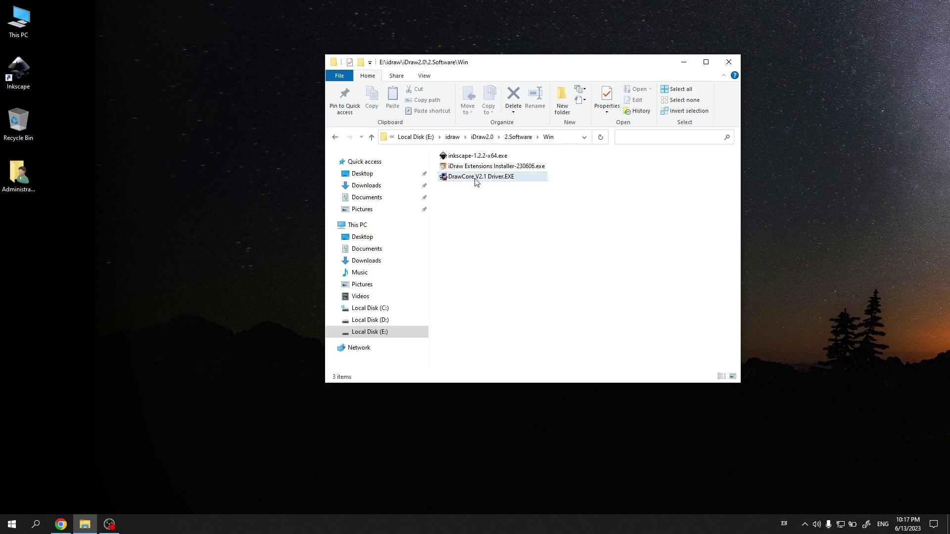
double_click(477, 178)
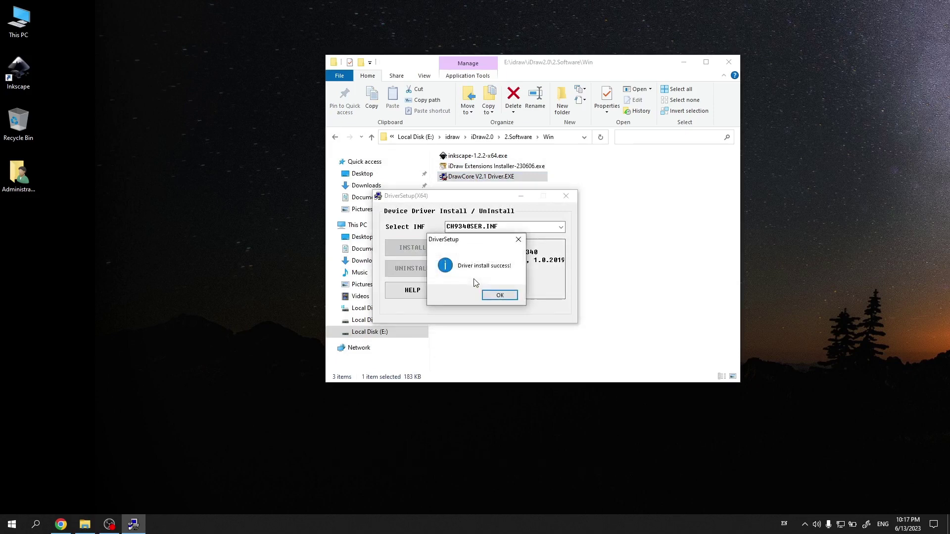
left_click(500, 295)
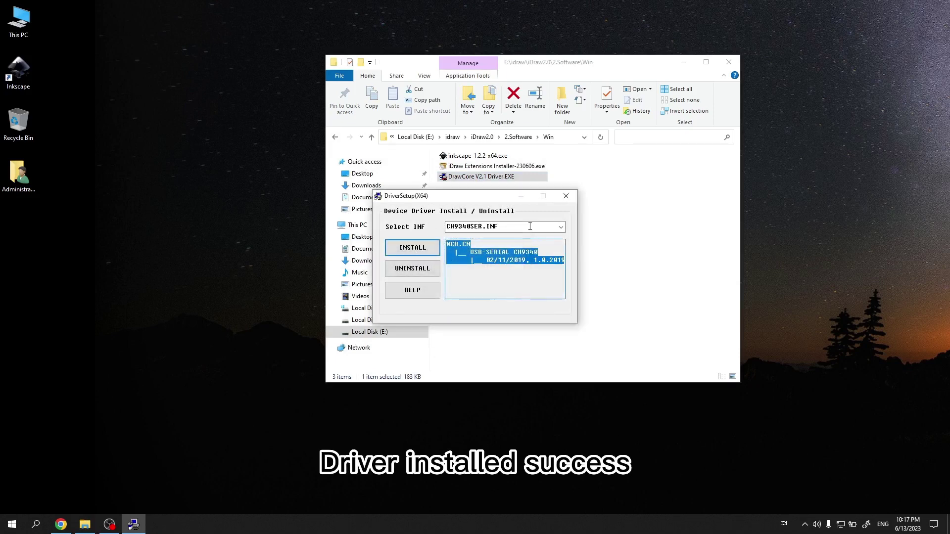
left_click(565, 196)
- Open Device Manager and expand Ports (COM & LPT) to reveal USB-SERIAL CH9340 (COM30)
left_click(519, 238)
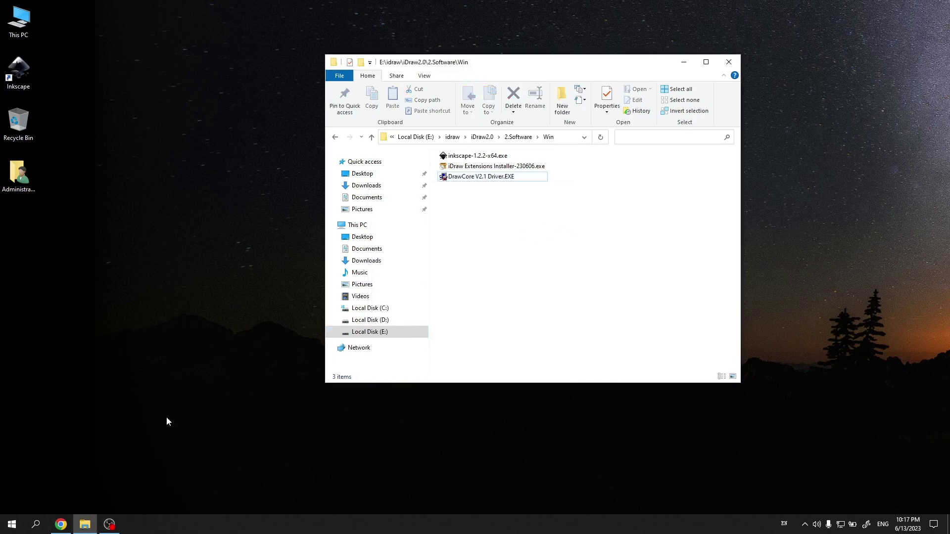
right_click(12, 525)
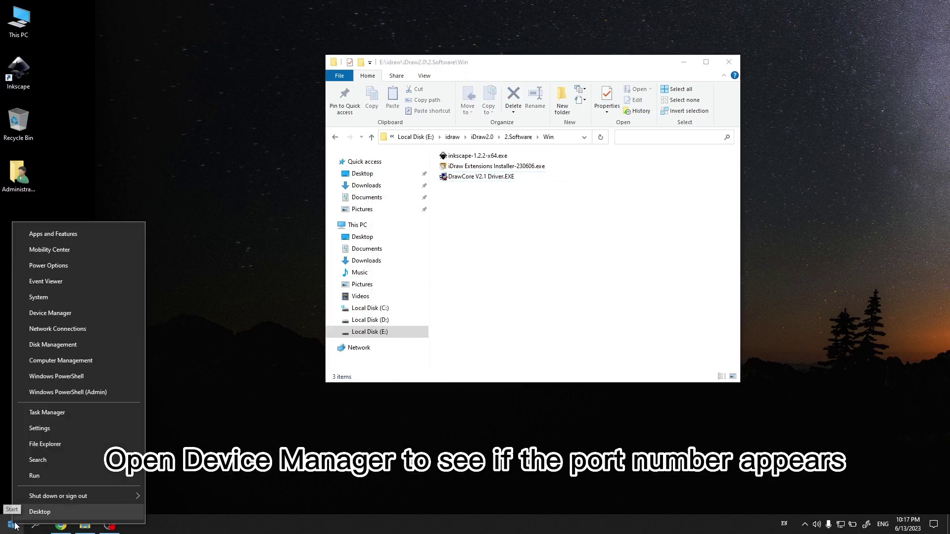
left_click(57, 311)
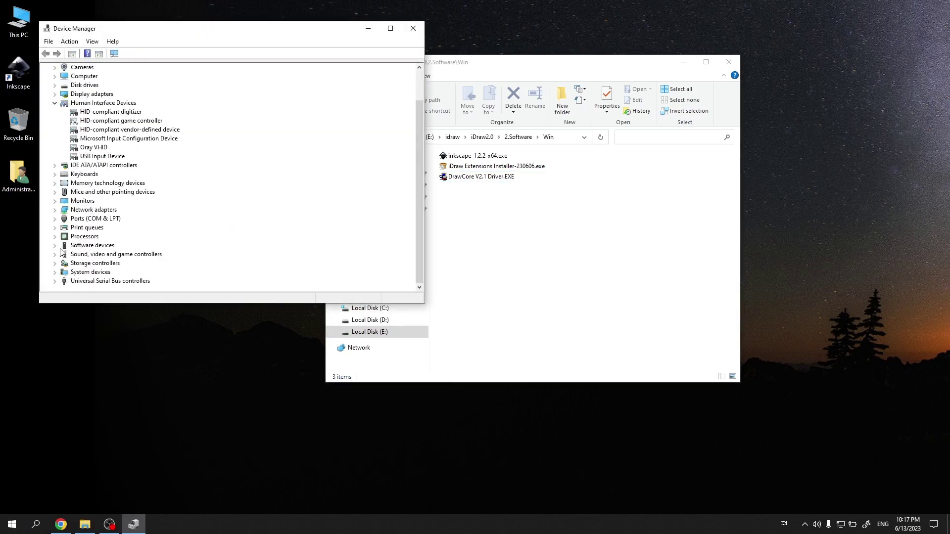
left_click(55, 218)
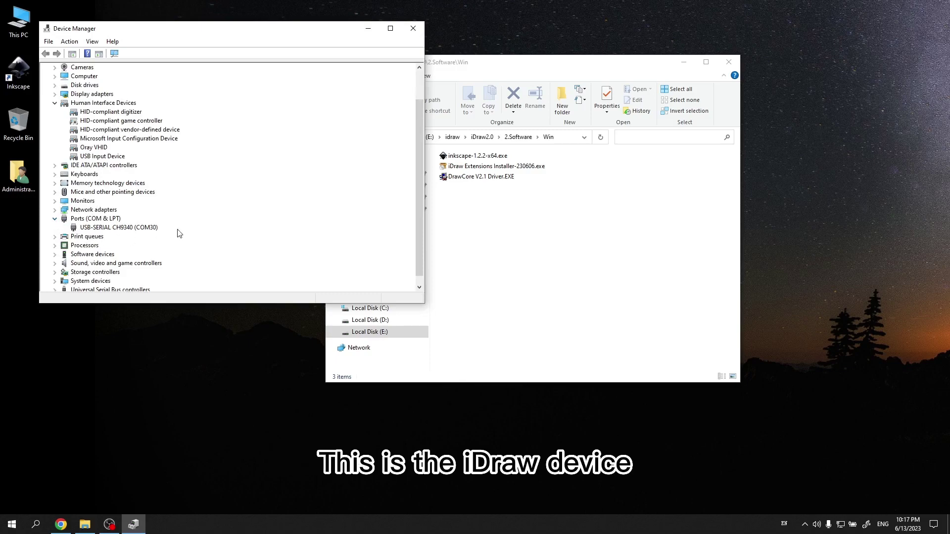
- Close the Device Manager window
left_click(412, 28)
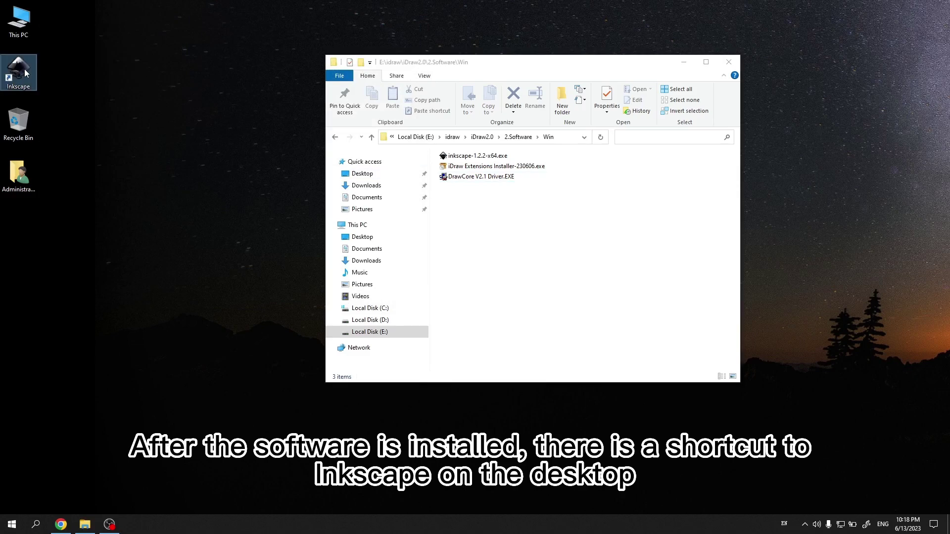